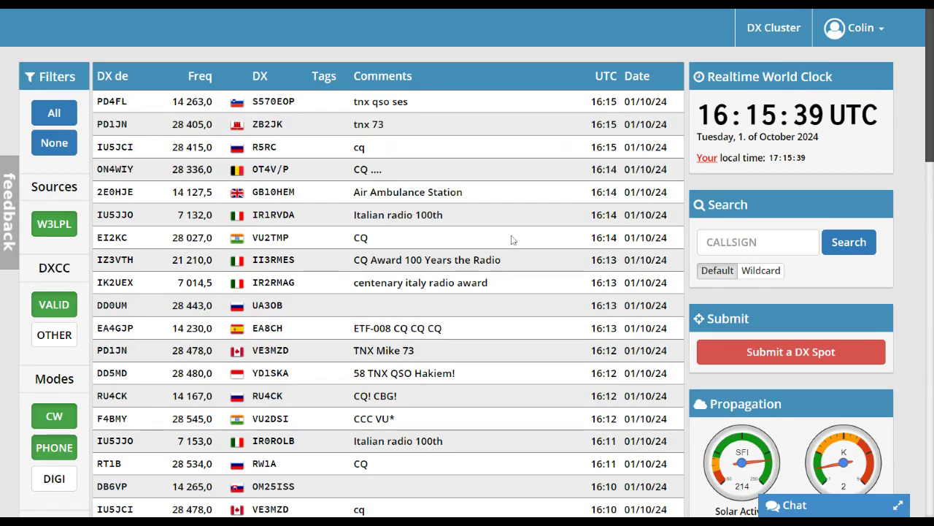
- Review the account and user-specific details in the user profile, and return to the DX Cluster
left_click(859, 30)
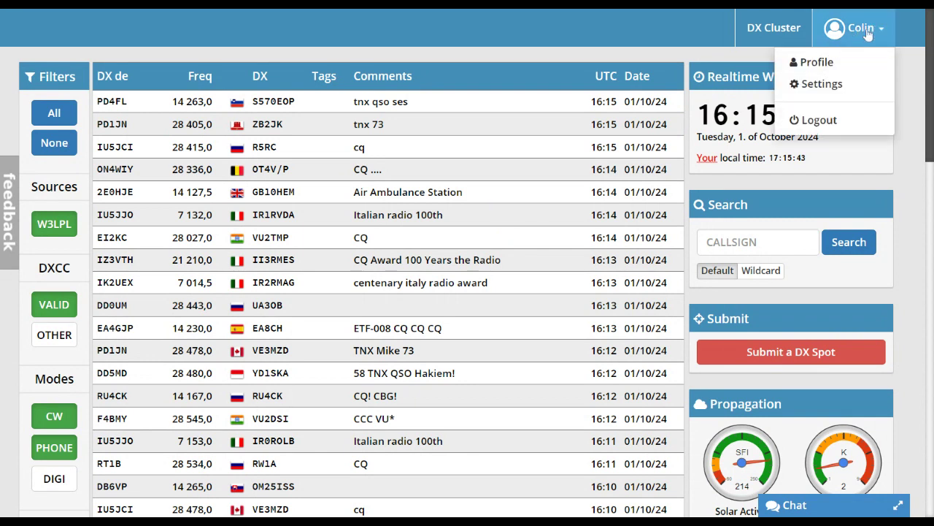
left_click(827, 69)
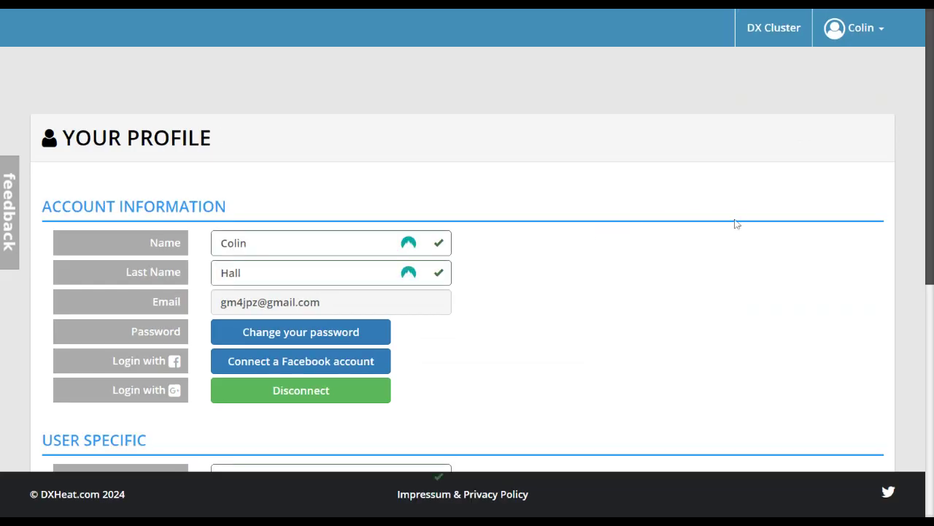
scroll(635, 253, "down", 4)
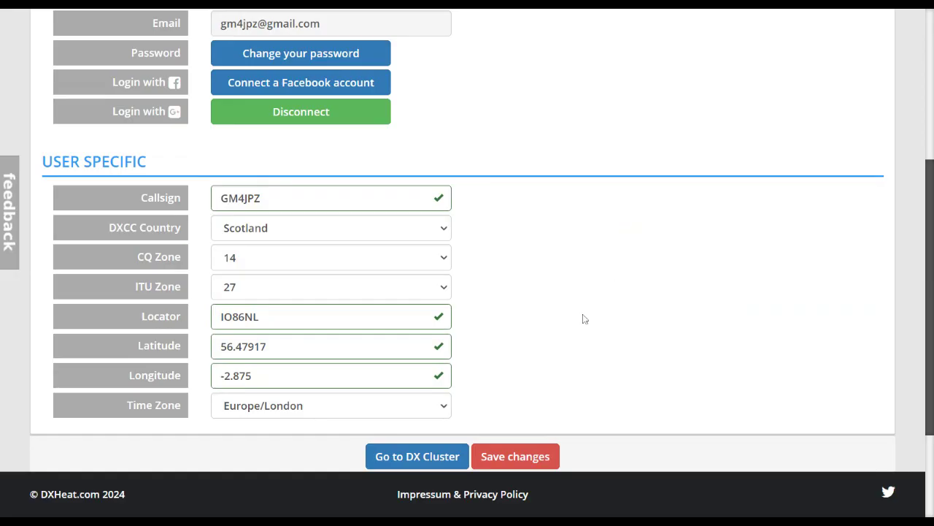
left_click(408, 454)
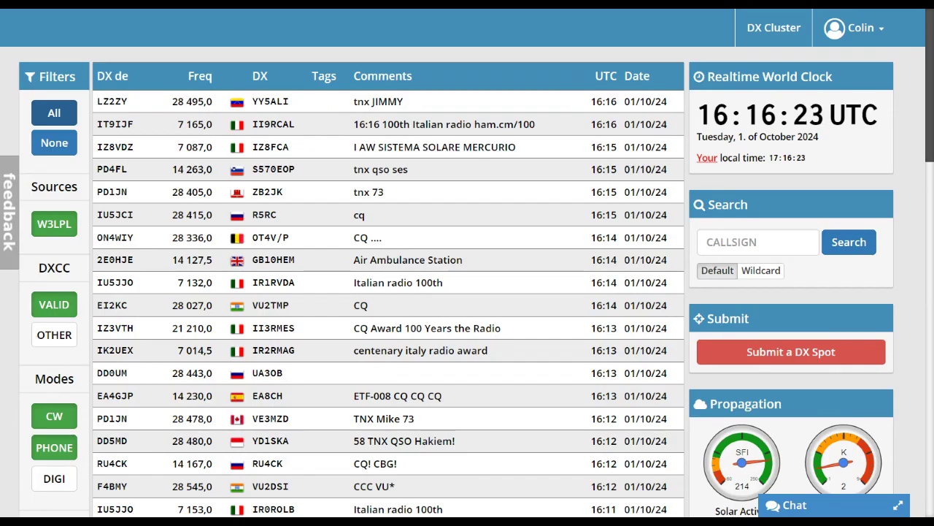
- Switch the DIGI mode filter on and back off
left_click(58, 138)
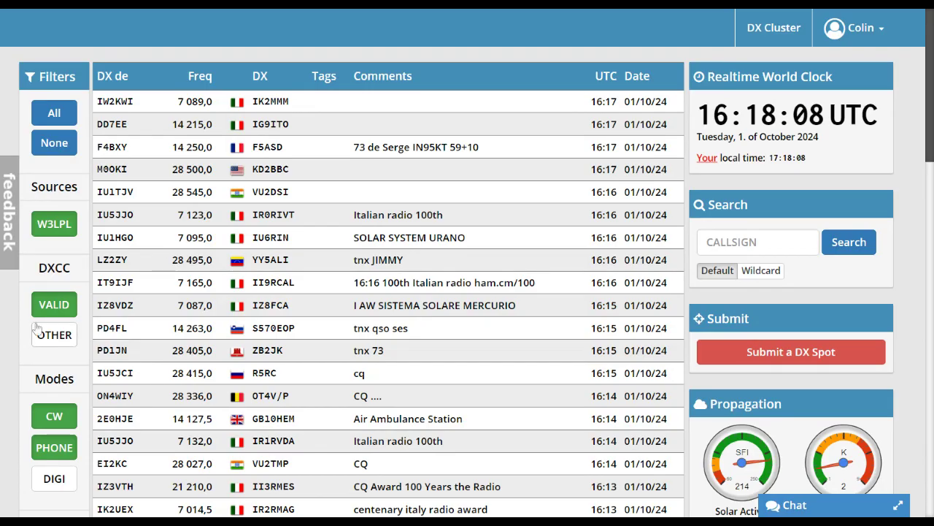
scroll(54, 302, "down", 2)
mouse_move(60, 291)
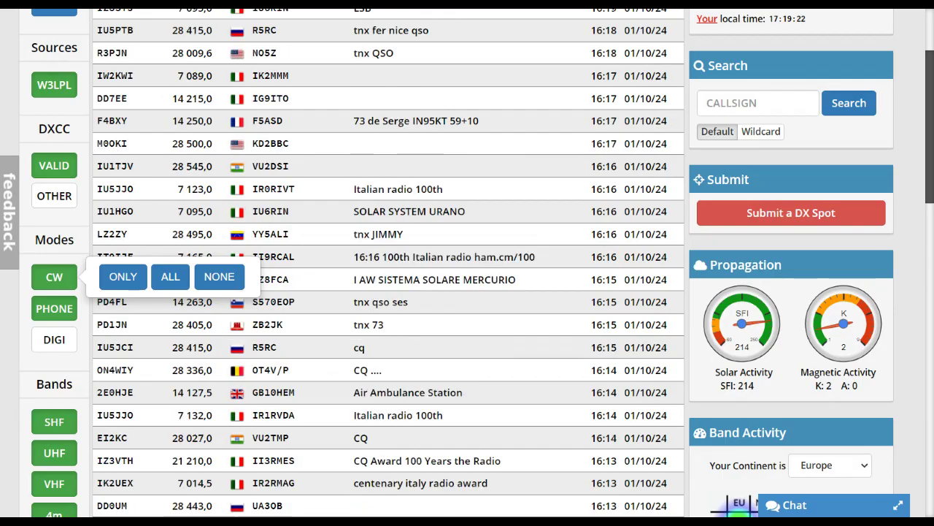
left_click(54, 340)
left_click(54, 340)
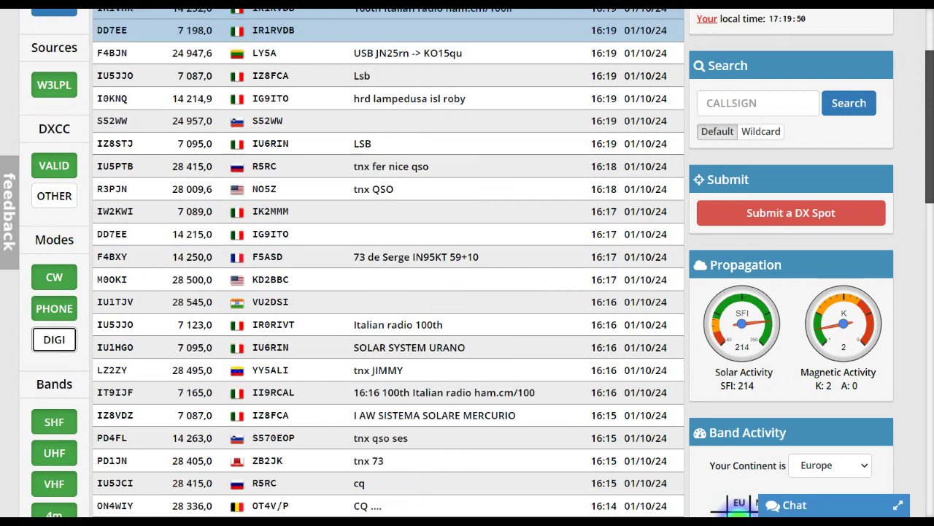
- Exclude the SHF, UHF, VHF, 4m and LF bands from the spot filters
scroll(54, 416, "down", 2)
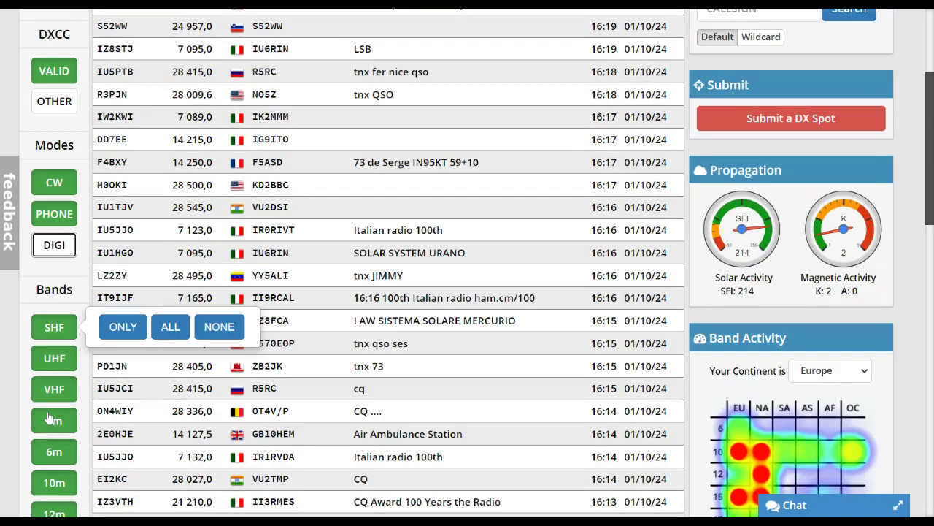
mouse_move(52, 387)
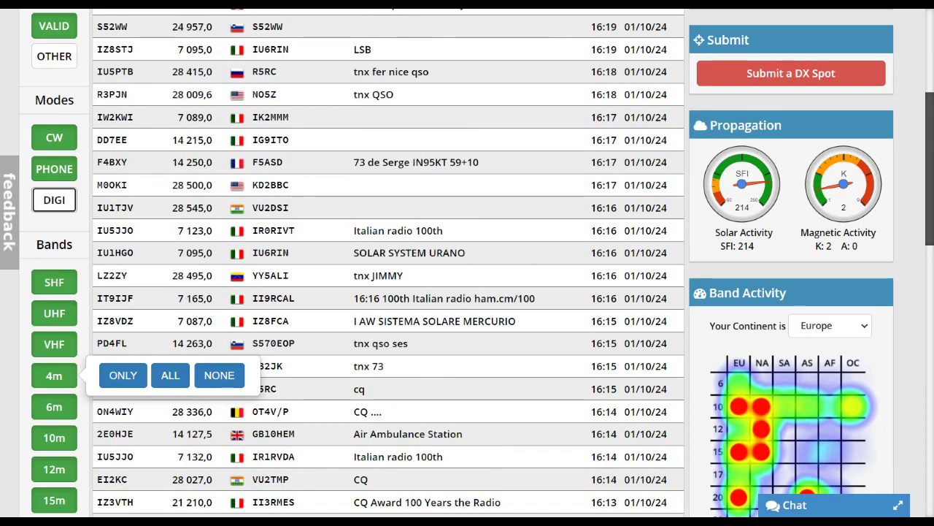
left_click(58, 282)
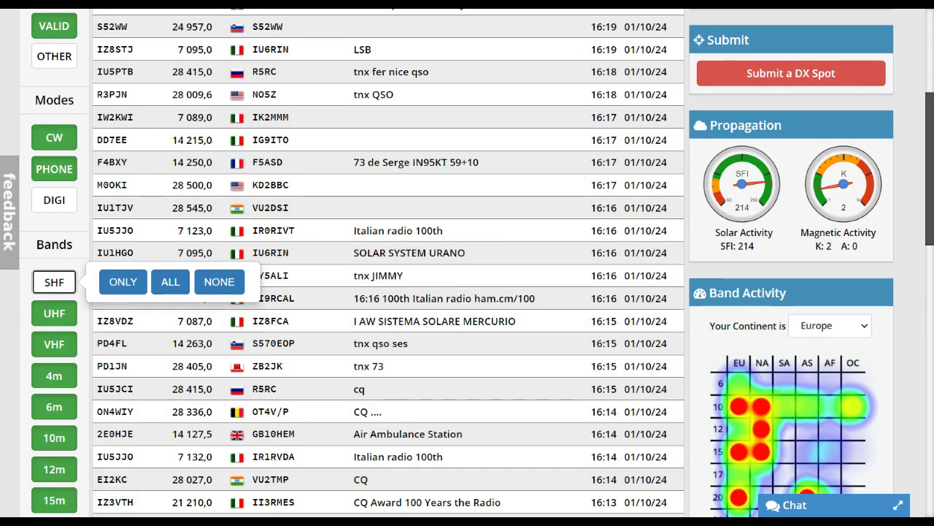
left_click(56, 314)
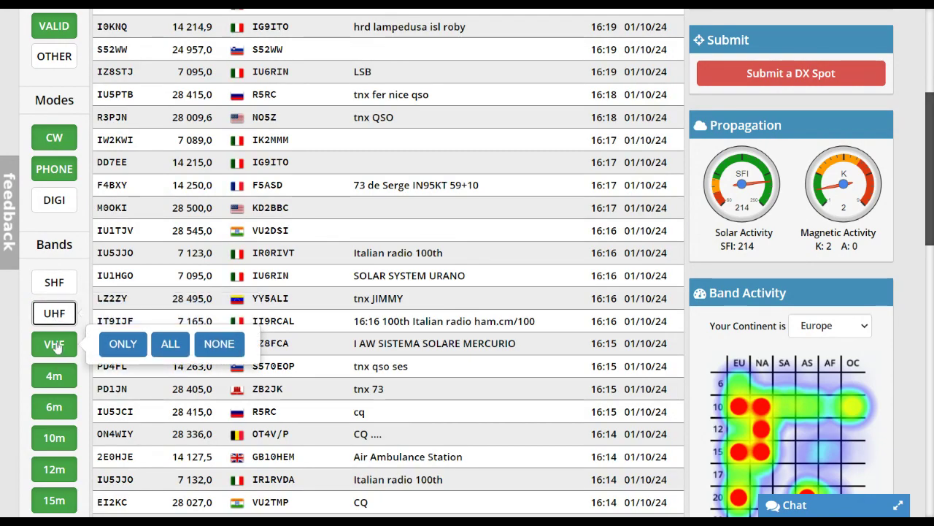
left_click(57, 348)
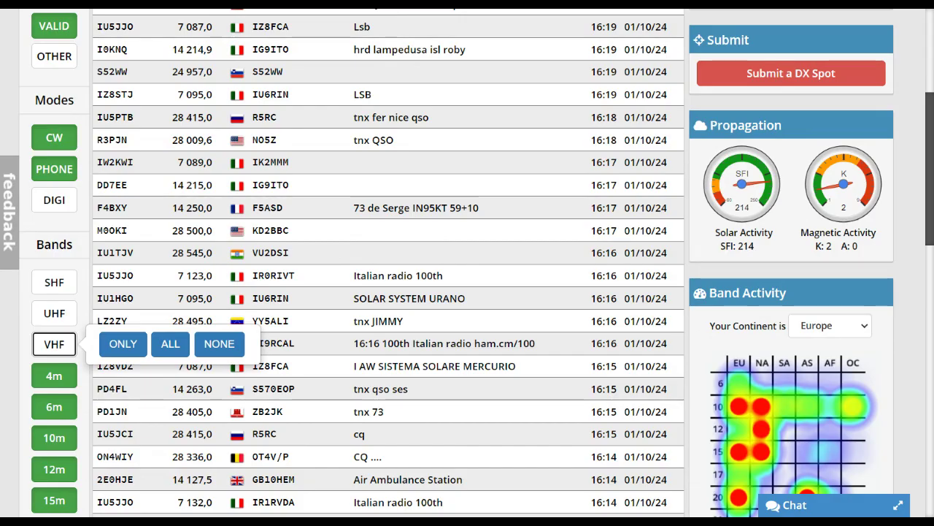
scroll(62, 376, "down", 2)
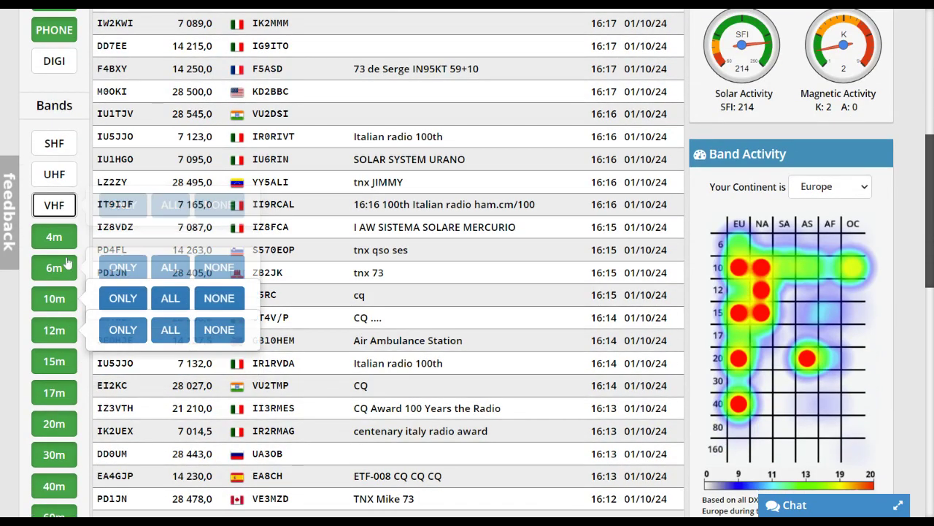
left_click(54, 239)
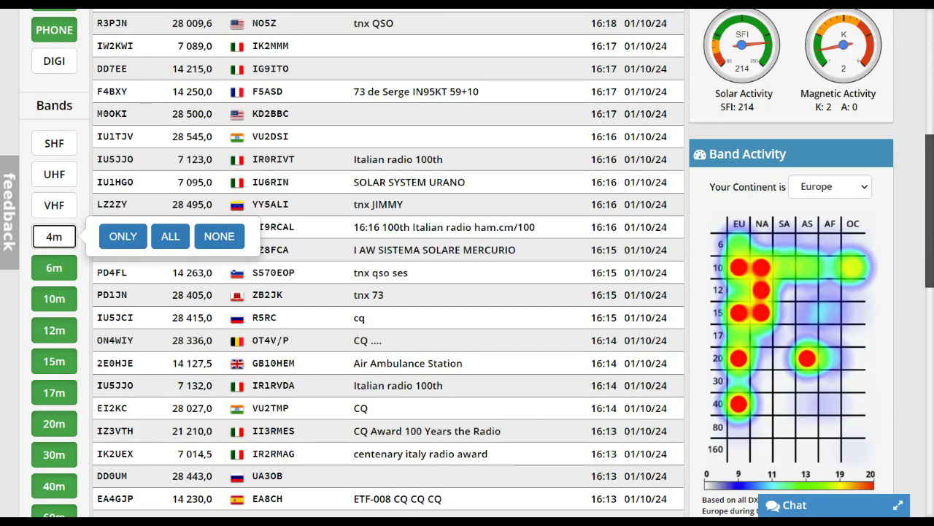
scroll(54, 321, "down", 2)
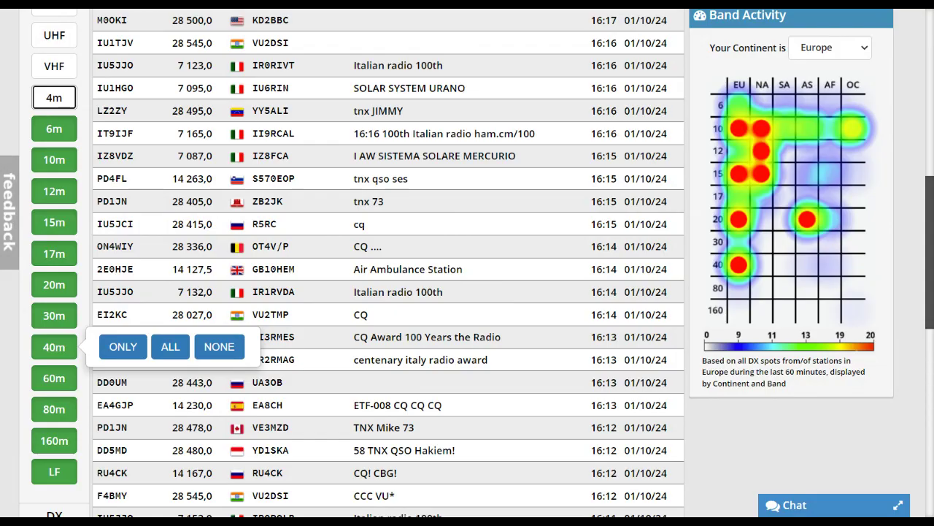
left_click(50, 472)
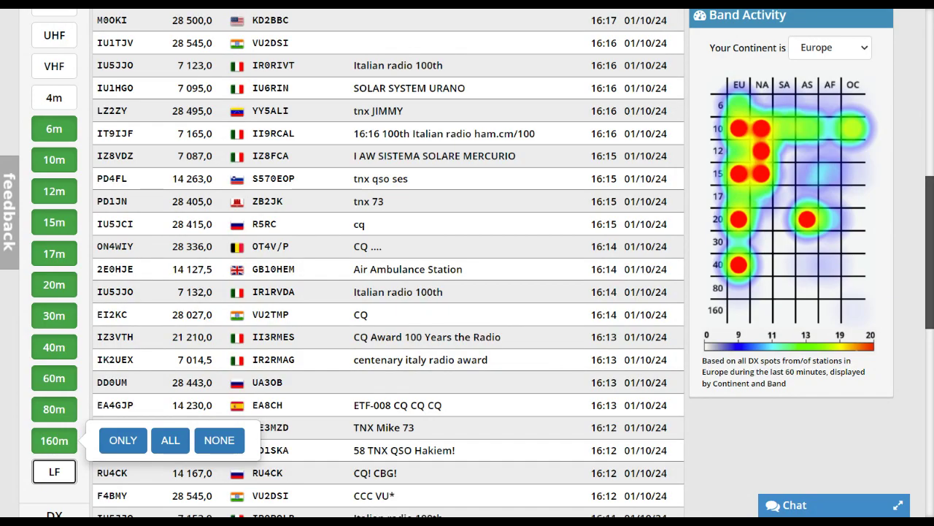
- Examine the remaining band filters and the DX and De continent filters alongside the spot list columns
mouse_move(60, 382)
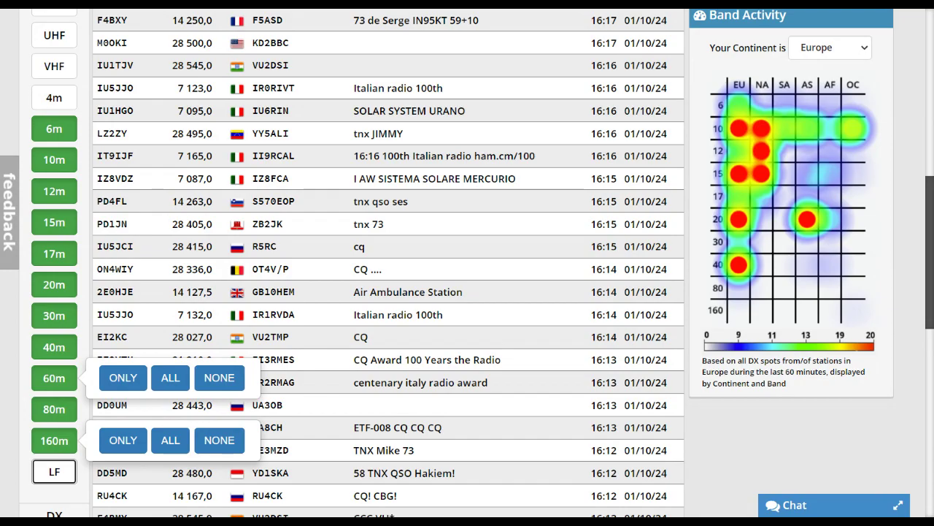
scroll(60, 398, "down", 4)
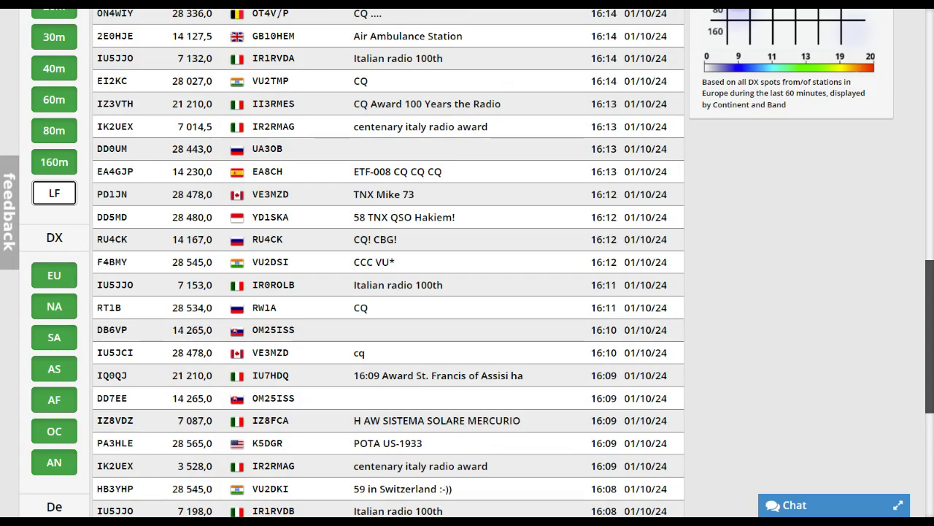
scroll(219, 253, "up", 15)
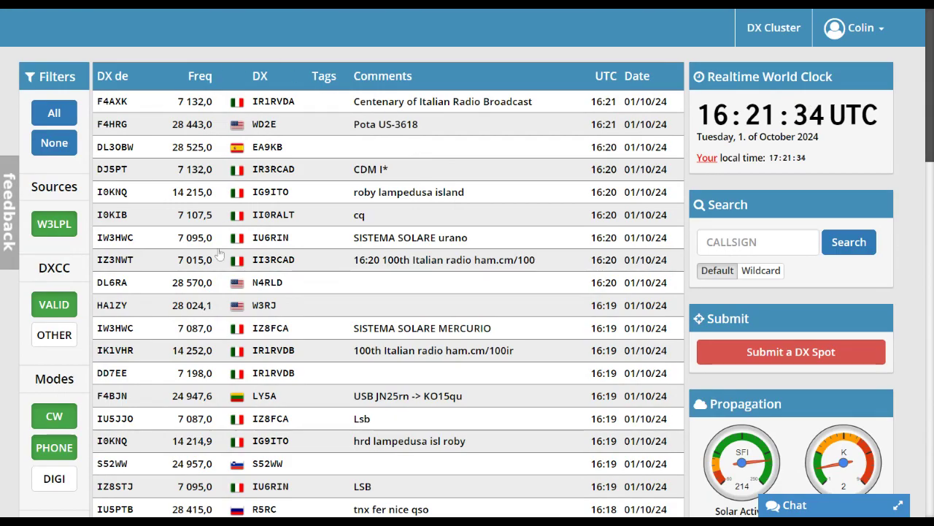
scroll(54, 324, "down", 15)
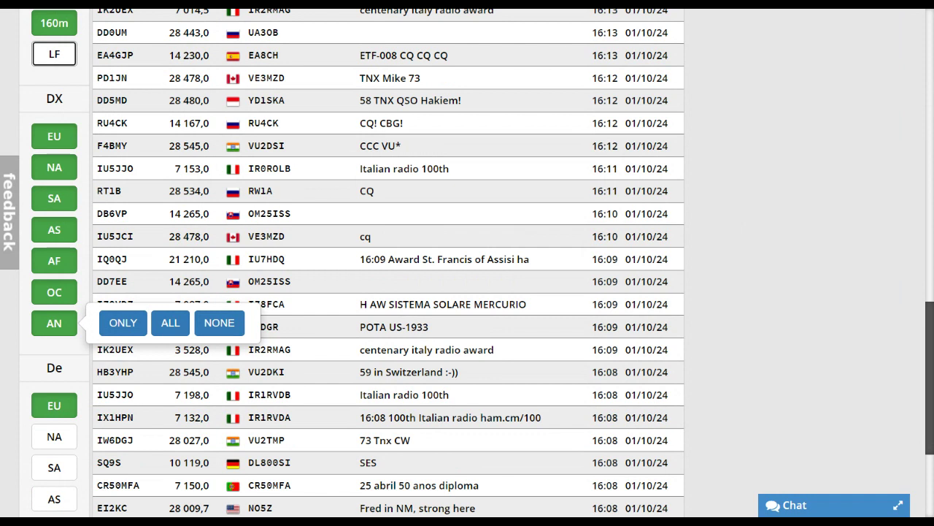
scroll(46, 375, "down", 2)
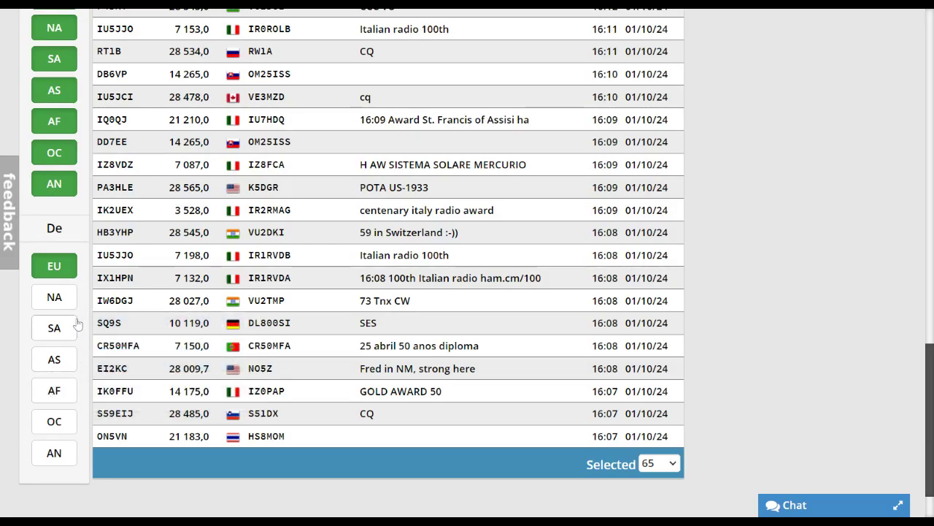
mouse_move(51, 269)
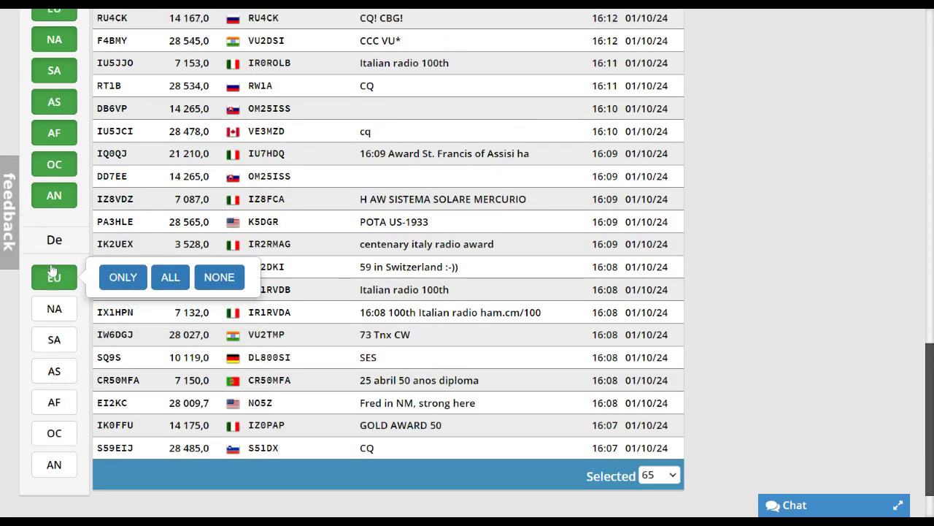
scroll(51, 270, "up", 2)
mouse_move(56, 232)
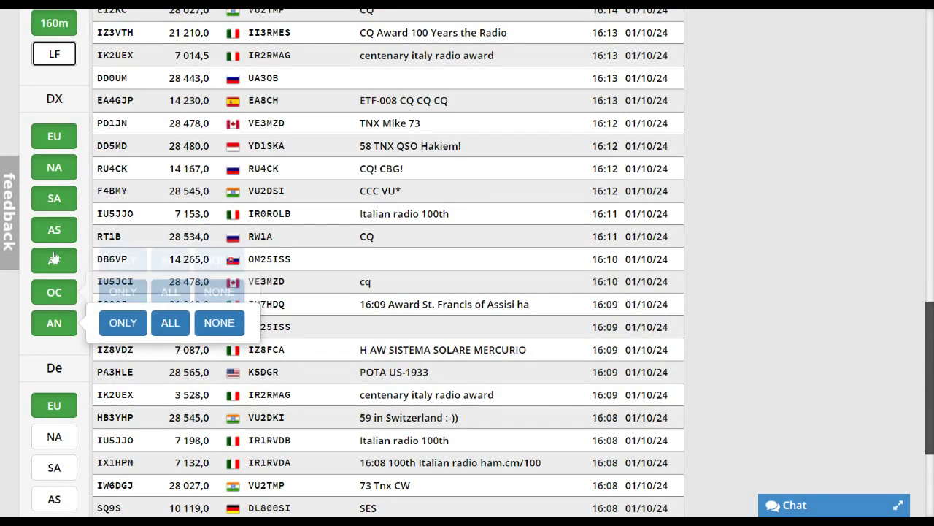
mouse_move(54, 317)
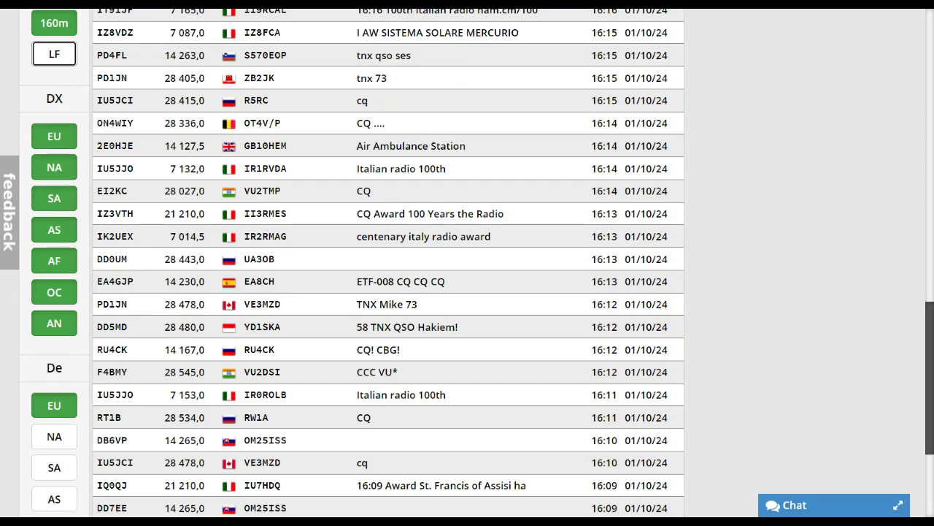
scroll(38, 345, "up", 15)
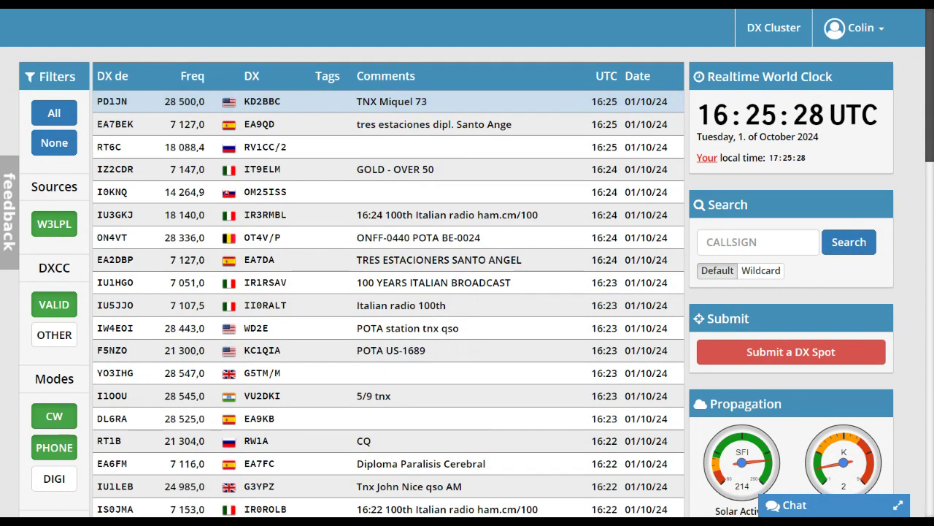
- Listen through the WebSDR to the Swiss station spotted on 7 172,0 kHz
mouse_move(228, 130)
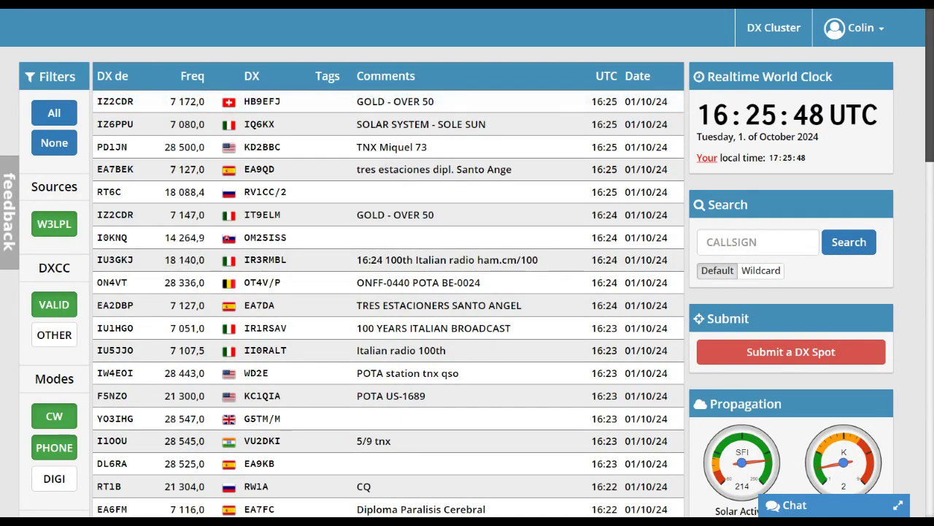
mouse_move(229, 153)
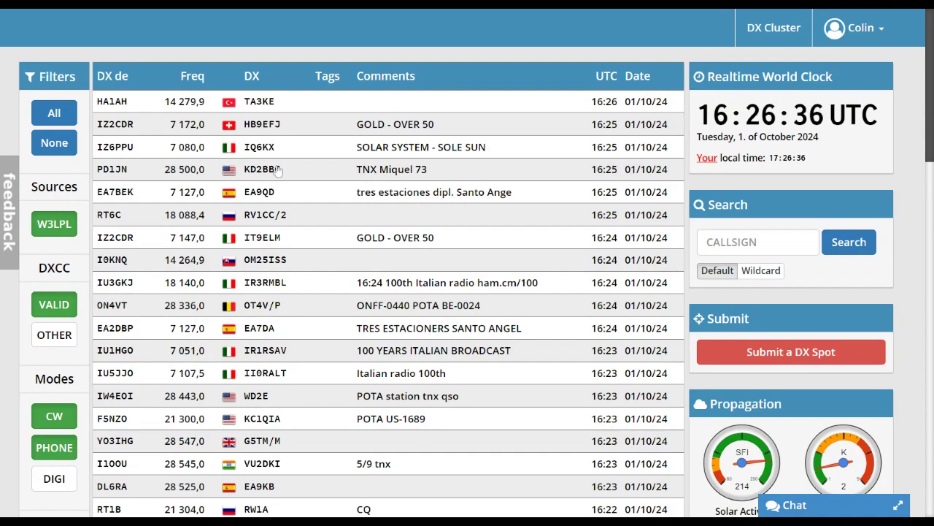
left_click(263, 126)
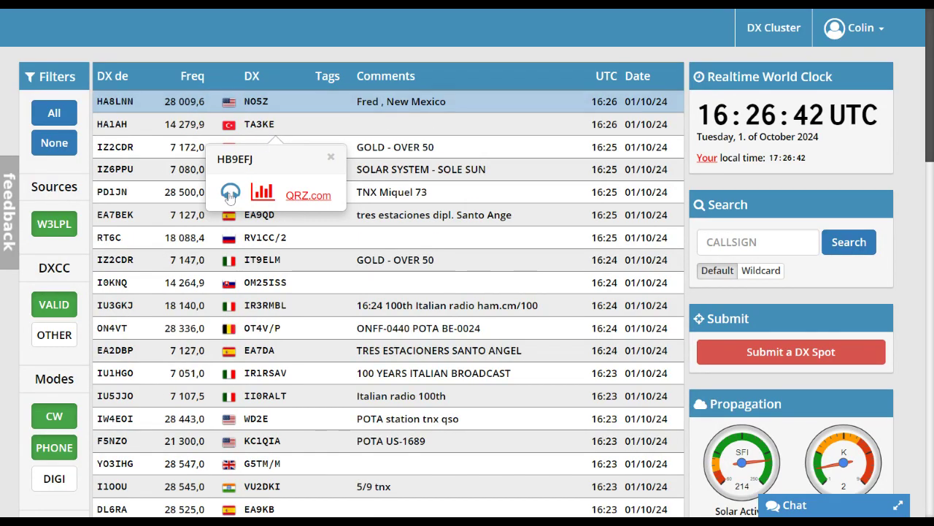
left_click(229, 193)
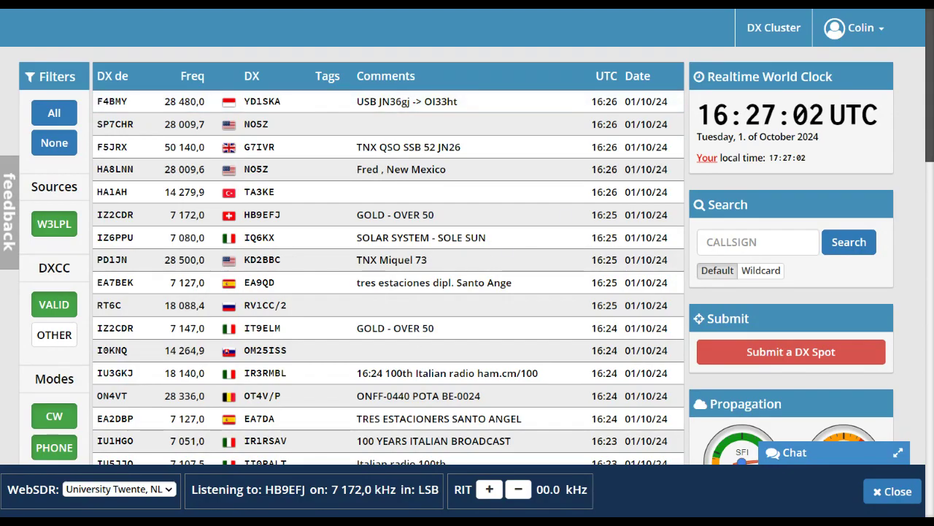
- Look up the UK station spotted on 50 140,0 kHz on QRZ.com
left_click(256, 170)
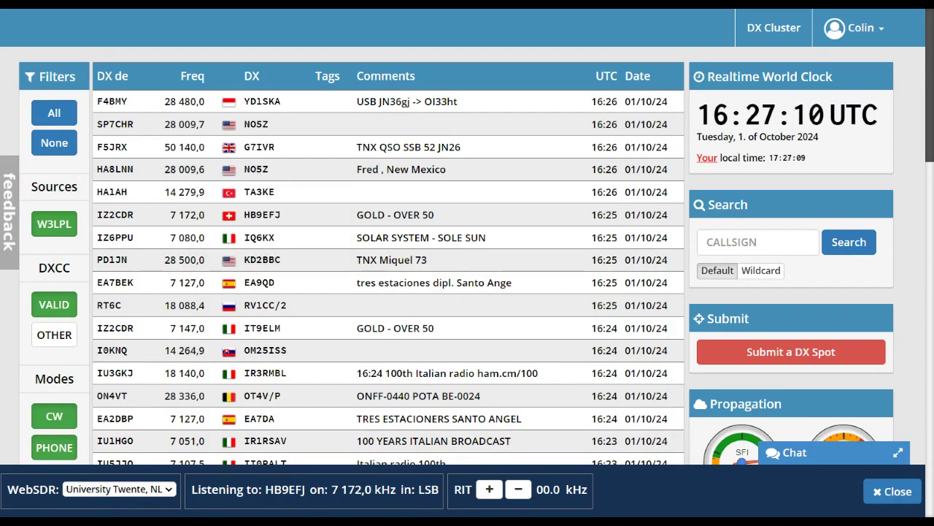
left_click(257, 173)
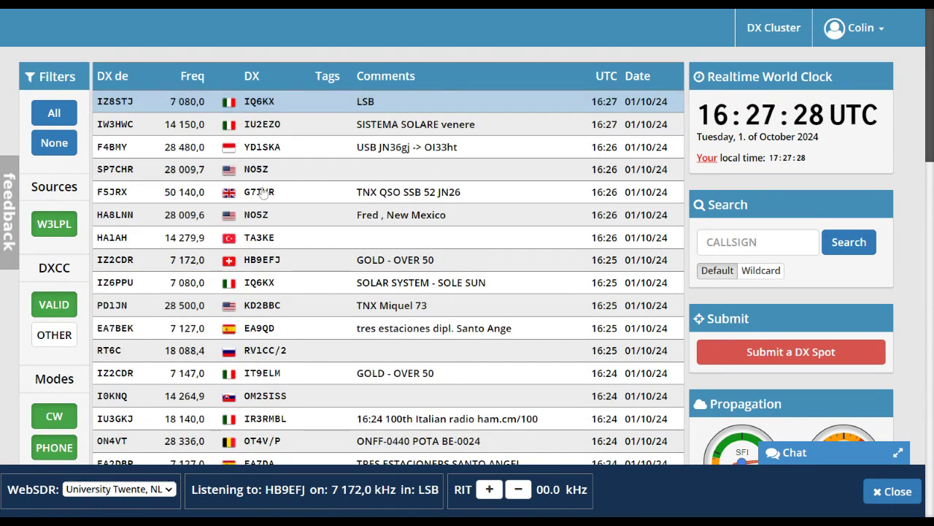
left_click(262, 192)
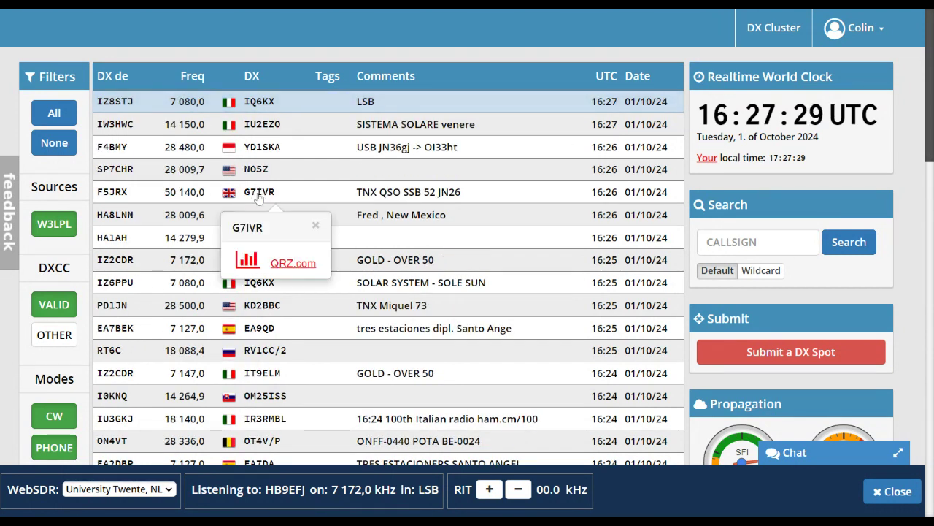
left_click(294, 265)
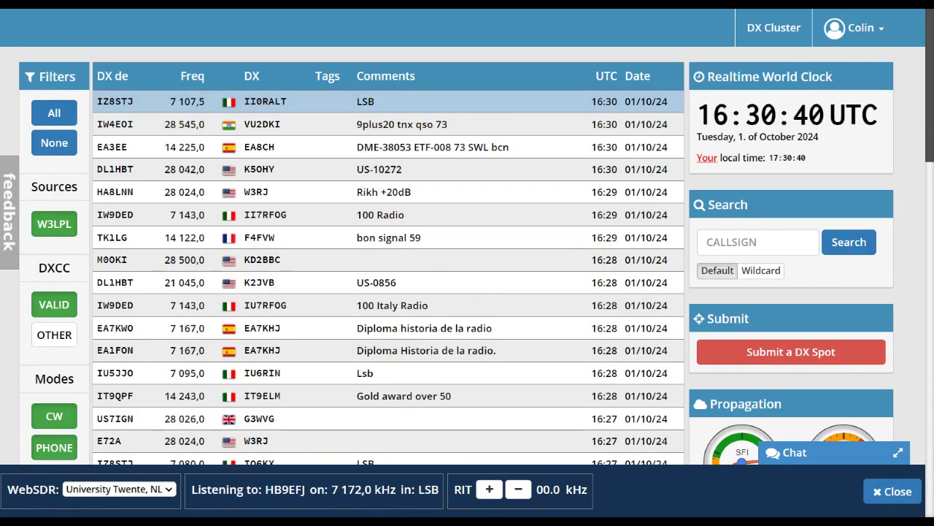
- Open the DX spot submission form to examine its fields, and close it without submitting
left_click(792, 352)
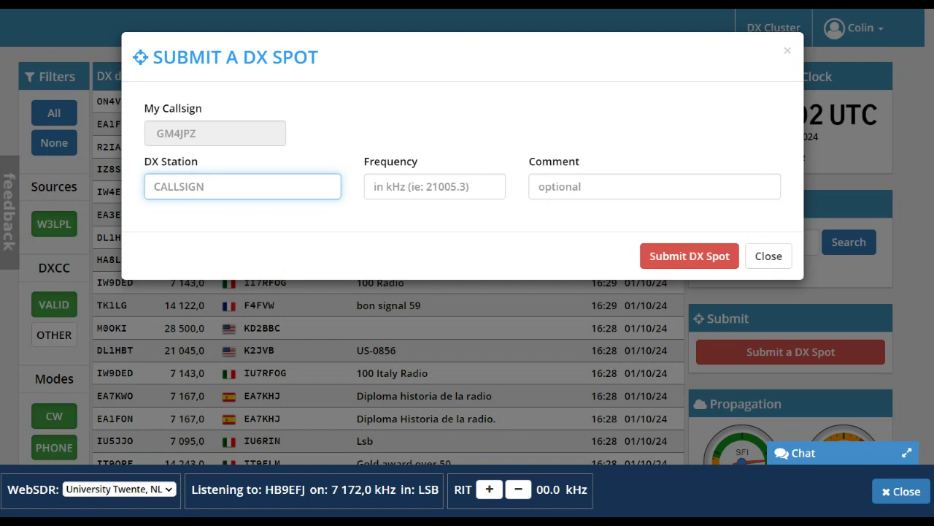
left_click(789, 52)
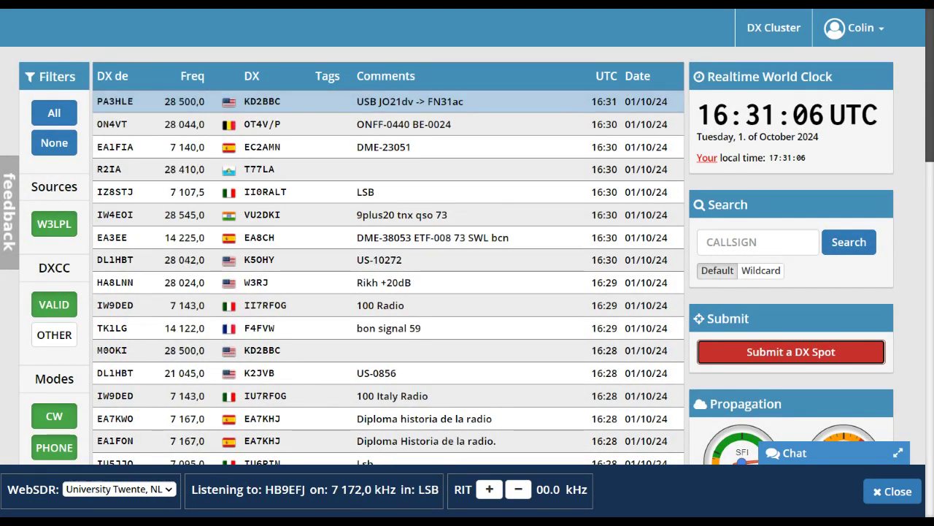
- Examine the solar and magnetic activity gauges under Propagation and the Band Activity heat map for Europe
scroll(802, 170, "down", 4)
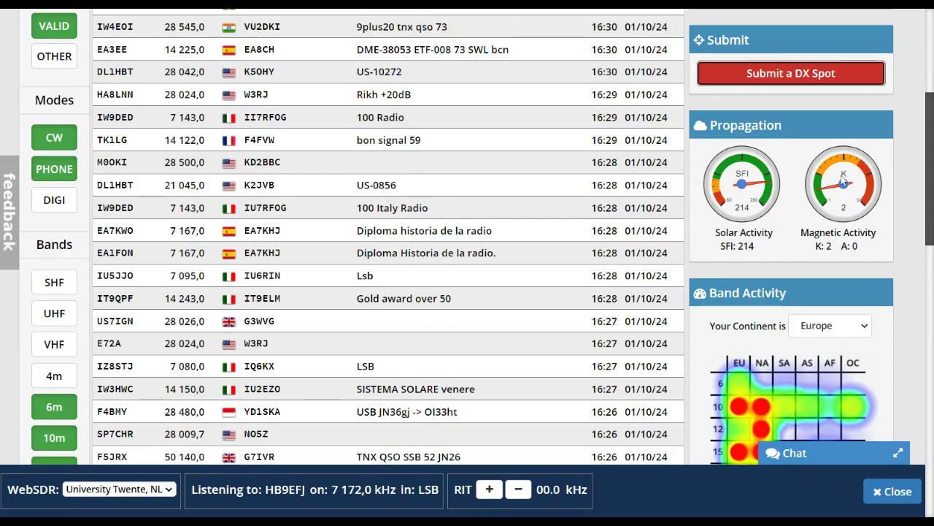
scroll(841, 176, "down", 8)
scroll(824, 134, "up", 8)
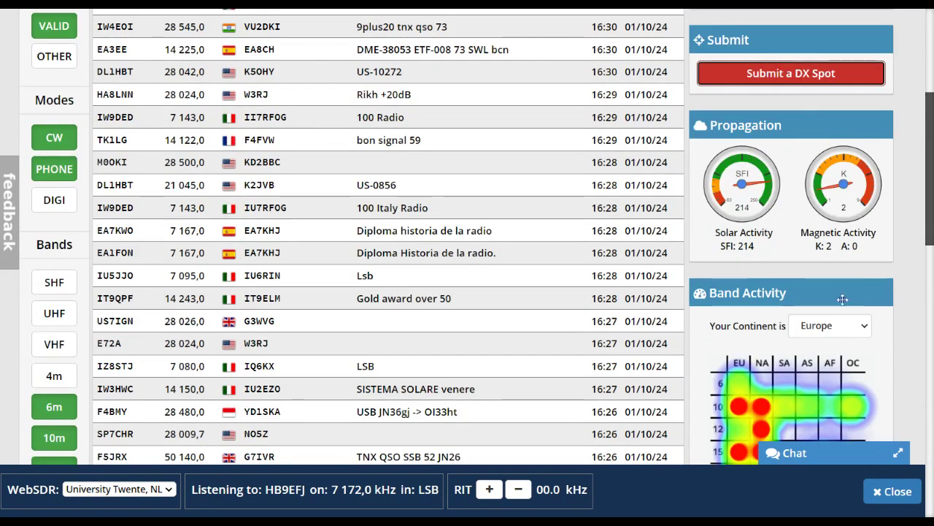
scroll(803, 219, "down", 4)
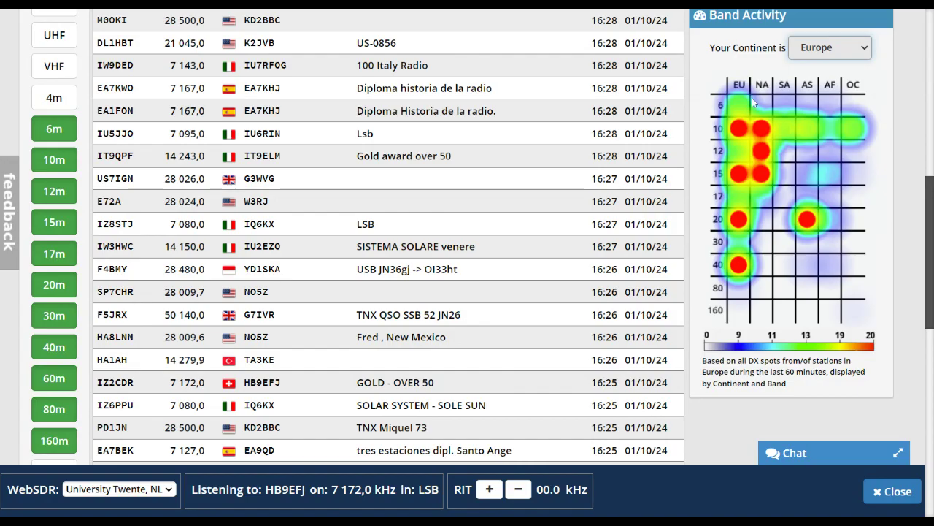
- Open the cluster chat to view its recent messages, and collapse it without sending anything
scroll(756, 128, "down", 4)
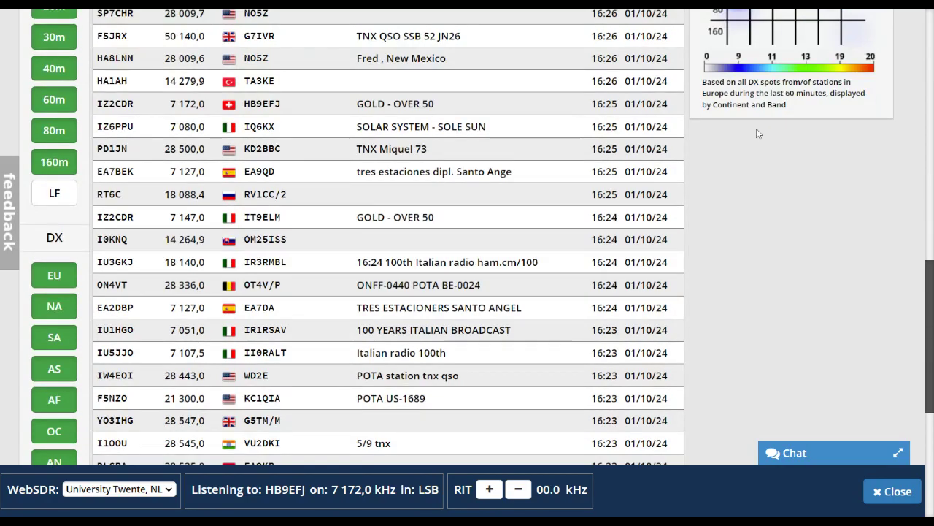
left_click(897, 454)
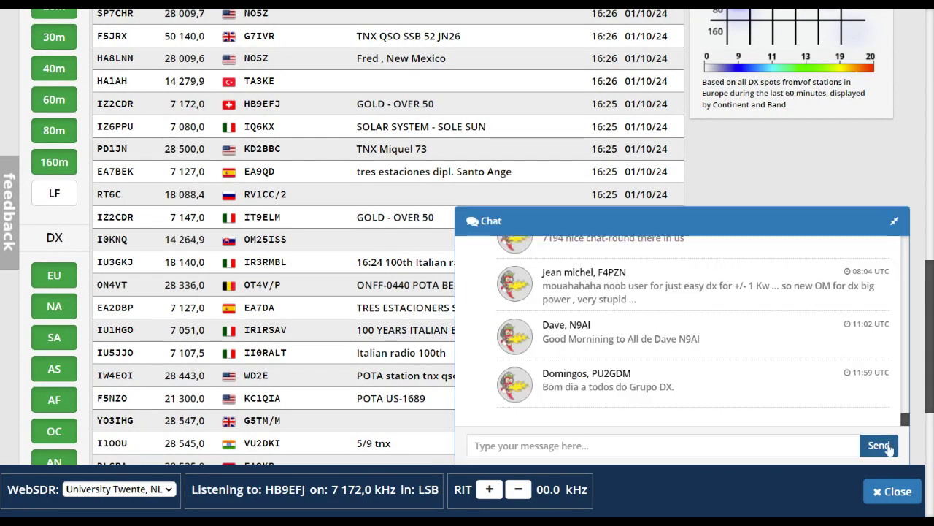
left_click(892, 222)
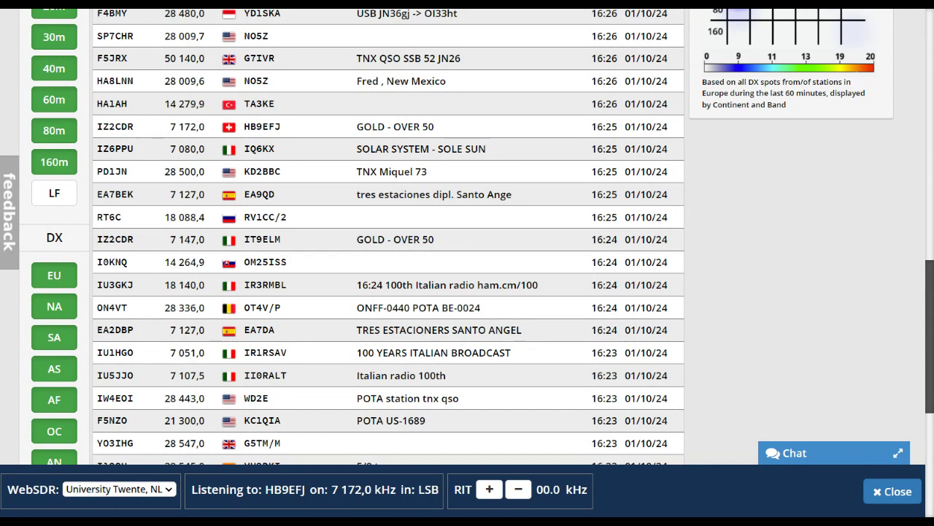
- Set the number of spots shown in the list to 100 and look through the longer list
scroll(877, 435, "up", 2)
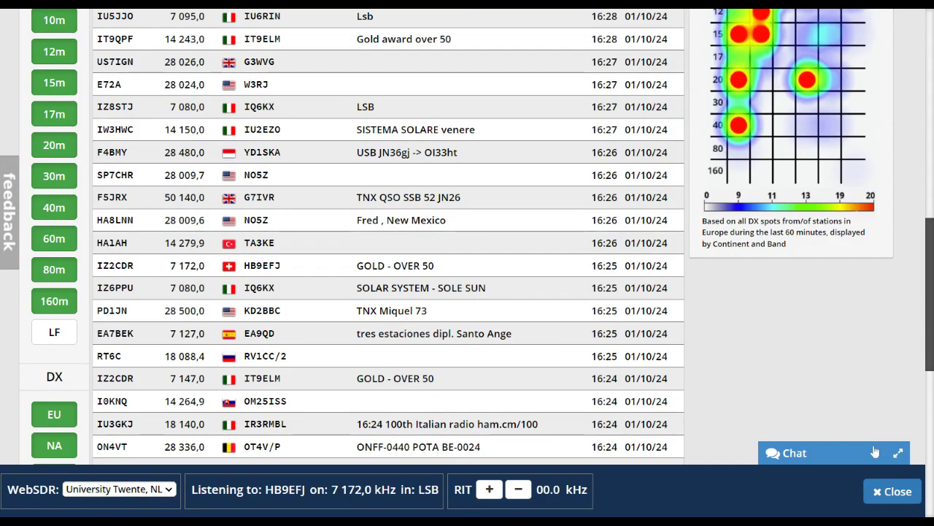
scroll(759, 413, "down", 8)
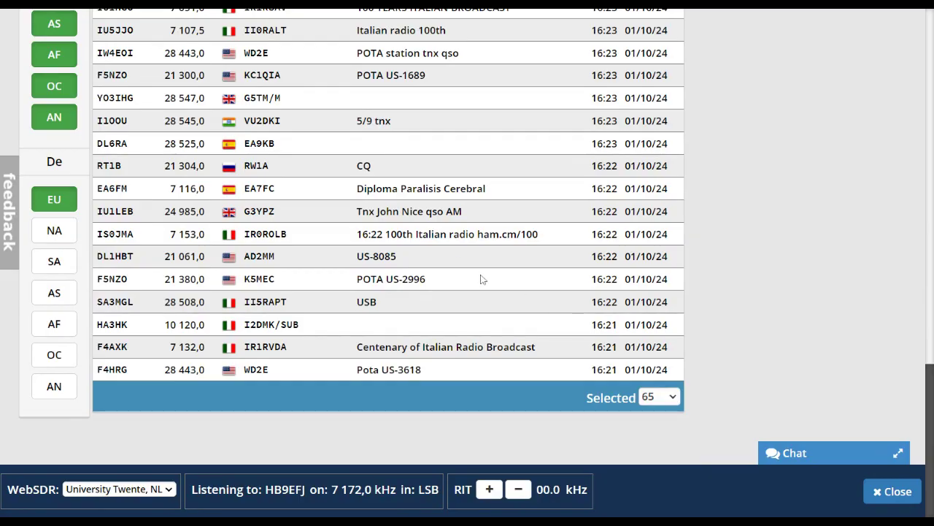
scroll(481, 279, "up", 10)
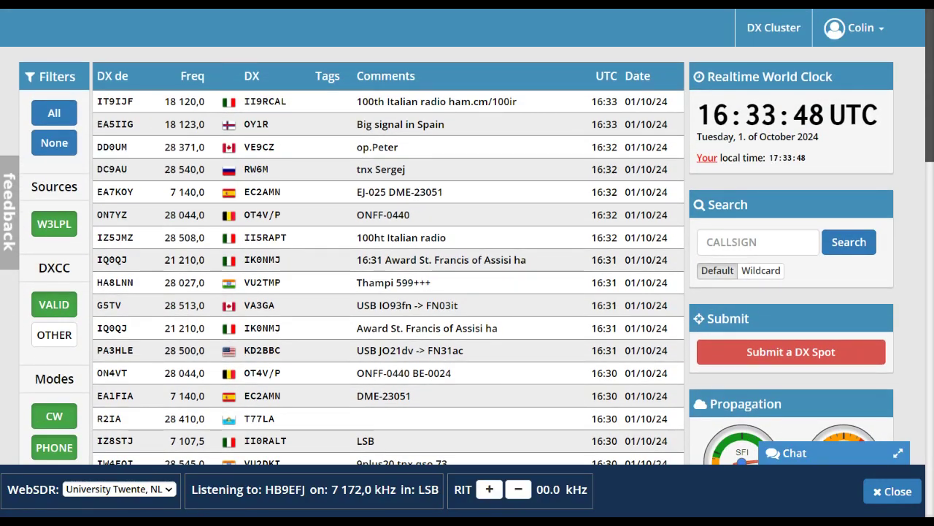
scroll(459, 219, "down", 10)
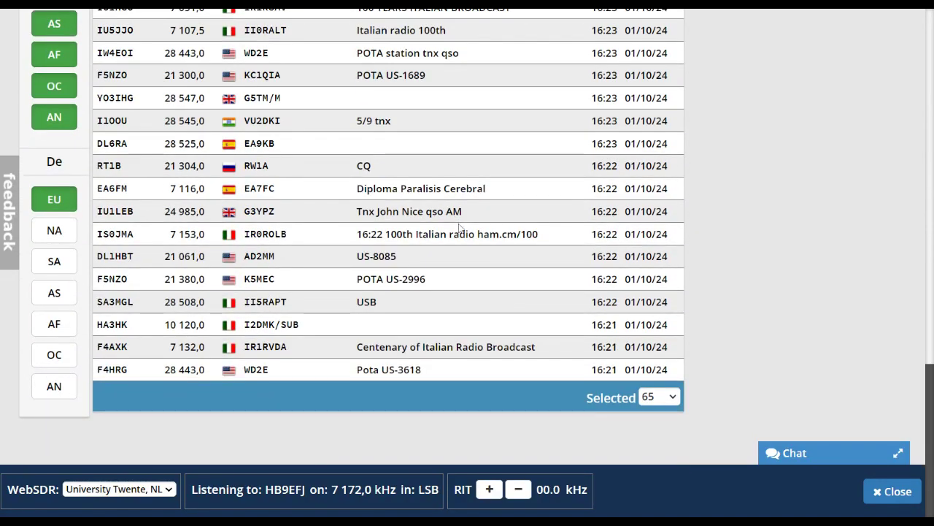
left_click(660, 397)
left_click(668, 280)
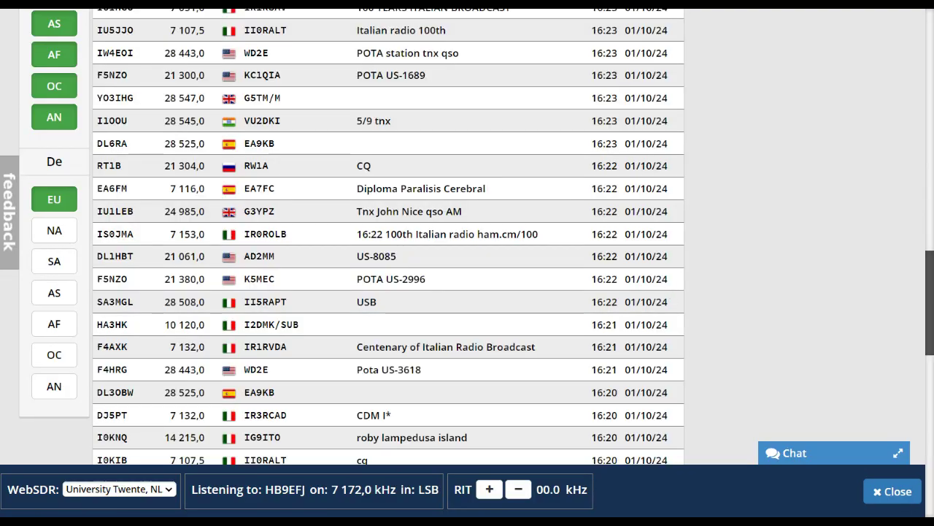
scroll(467, 234, "up", 10)
scroll(467, 234, "down", 5)
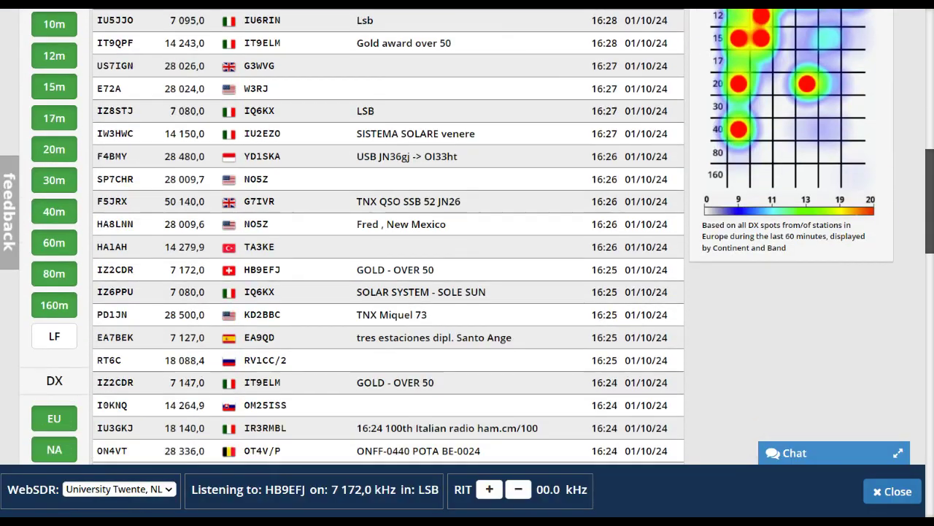
scroll(486, 121, "down", 15)
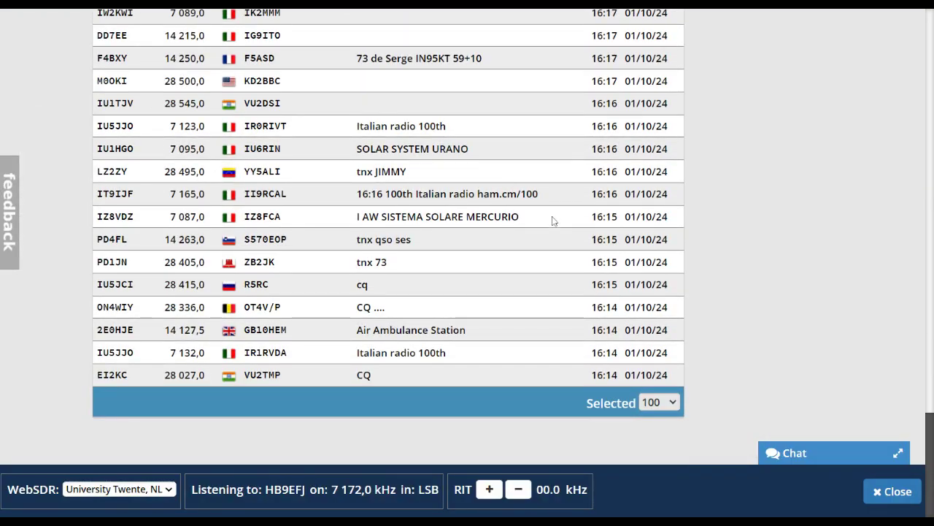
- Set the number of listed spots back to 65 and close the WebSDR player
left_click(660, 402)
left_click(656, 268)
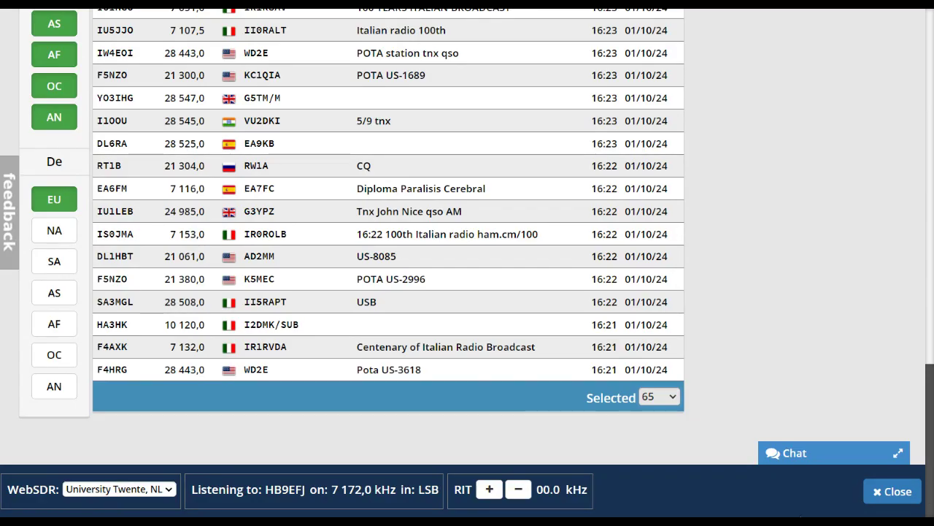
left_click(897, 491)
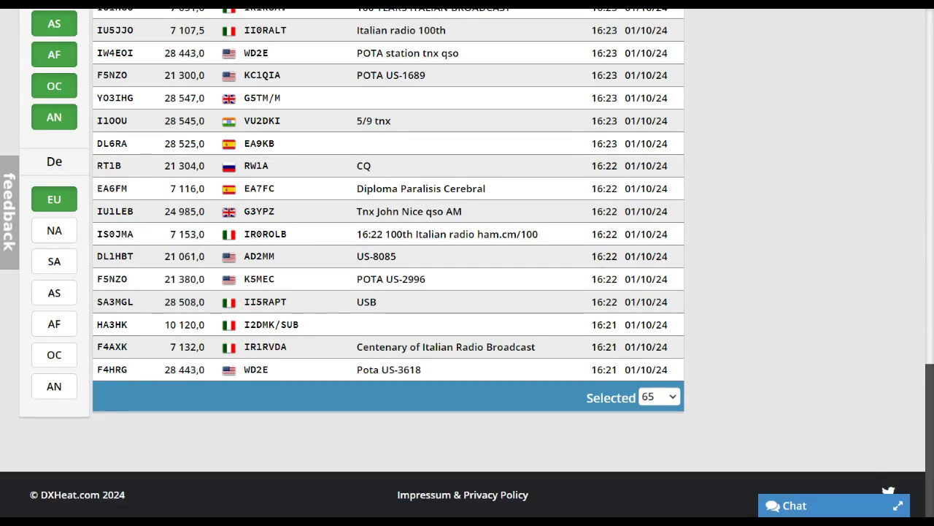
scroll(467, 263, "up", 15)
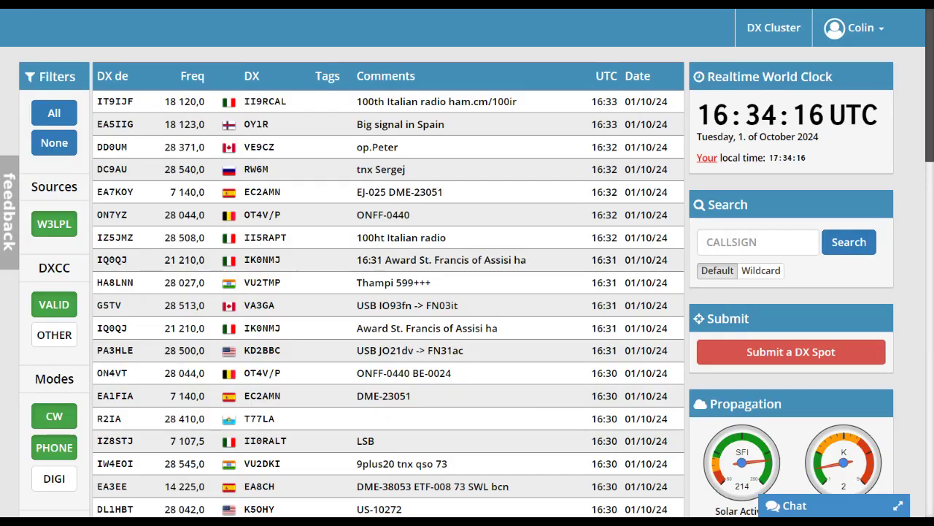